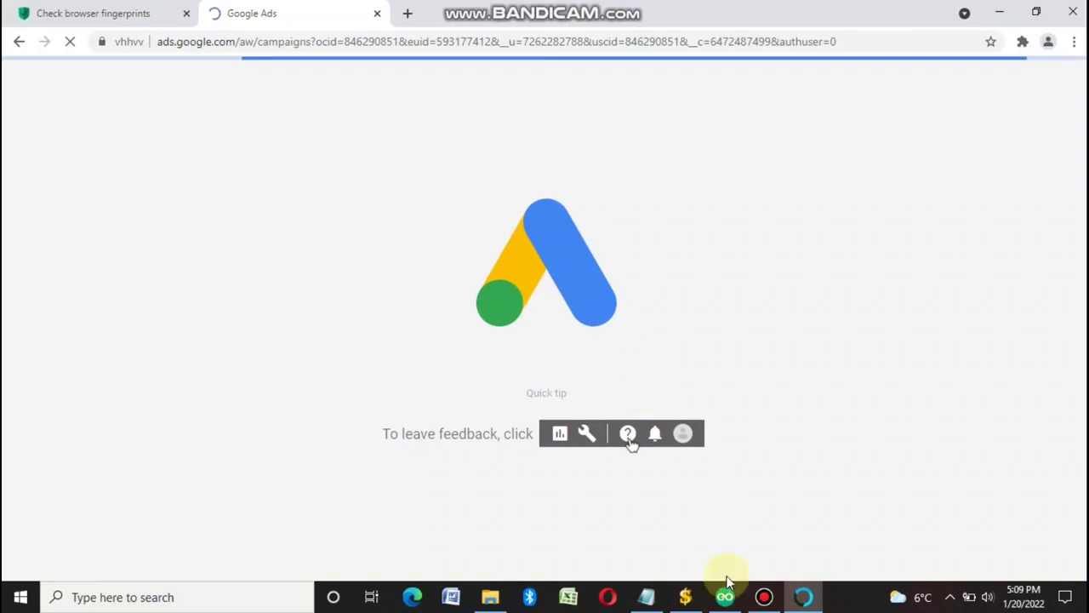
# - Let the unresponsive Google Ads page keep loading until the campaigns page appears
pyautogui.click(761, 597)
pyautogui.click(763, 596)
pyautogui.moveTo(800, 593)
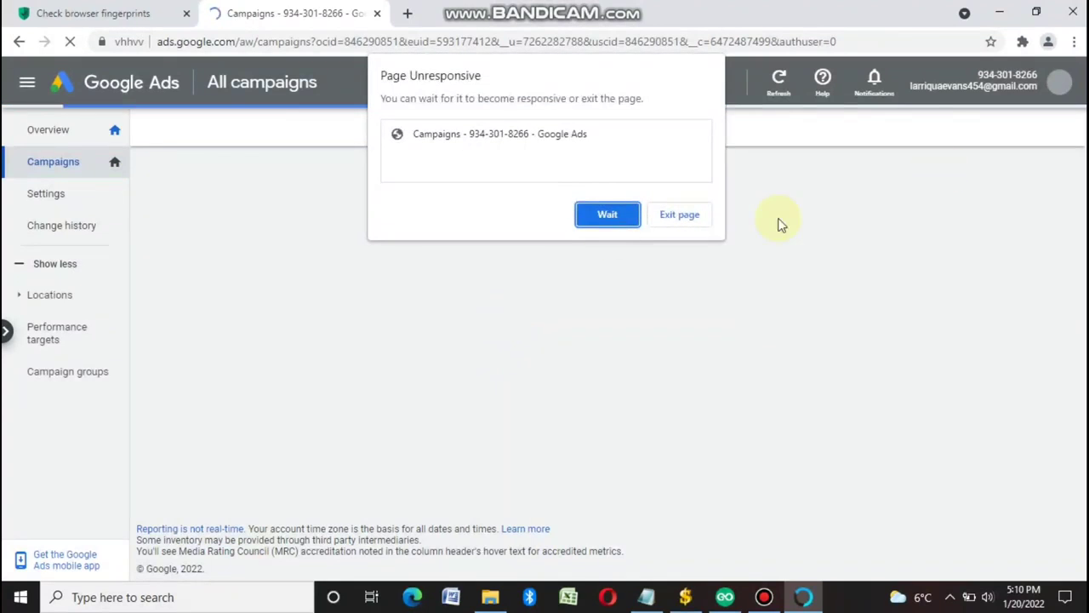
pyautogui.click(606, 214)
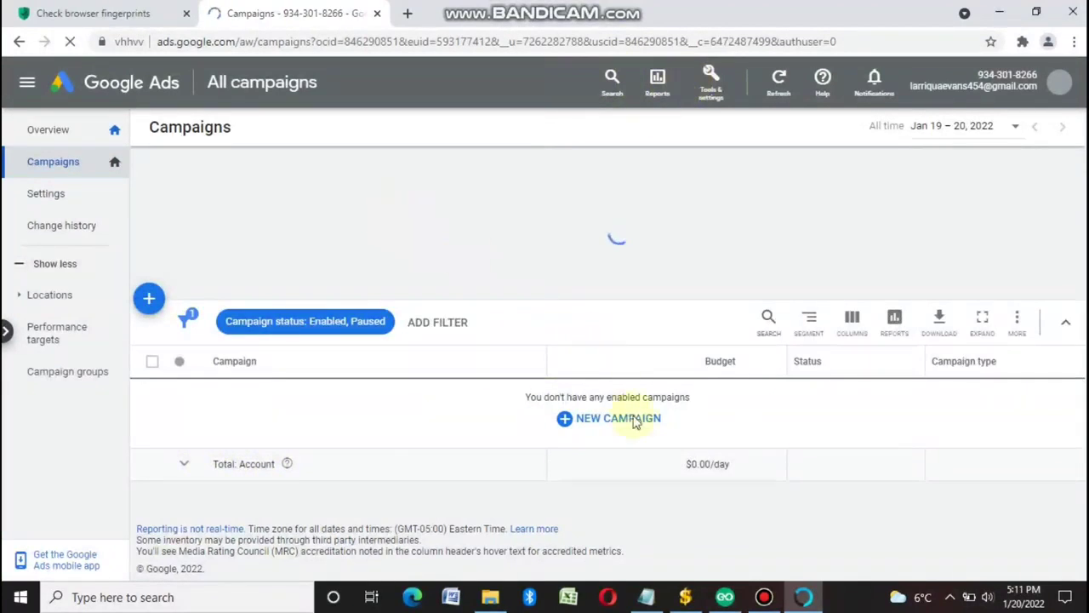
pyautogui.click(763, 597)
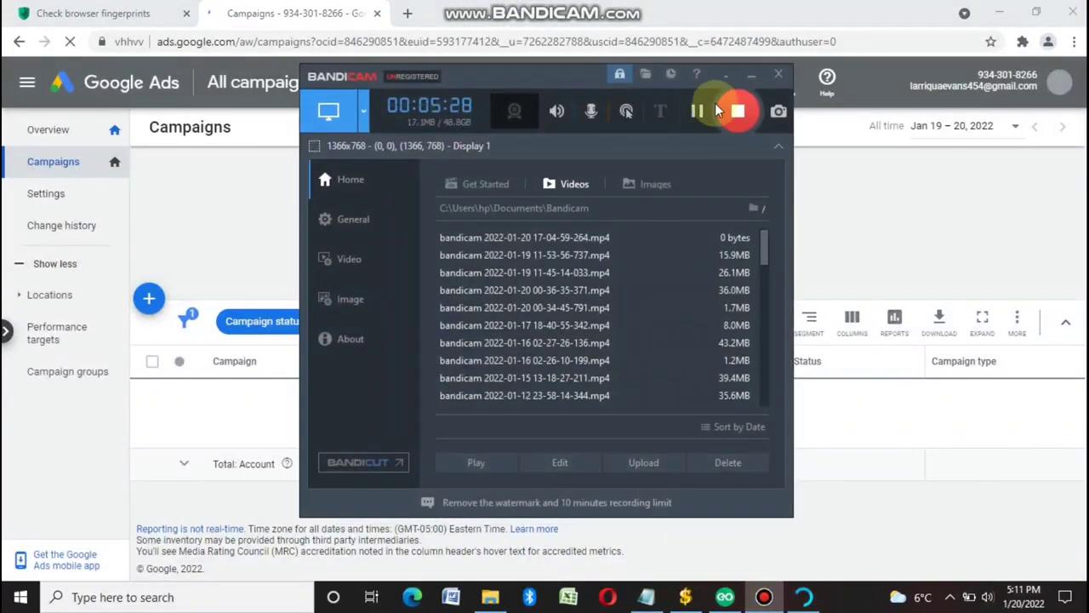
pyautogui.click(742, 75)
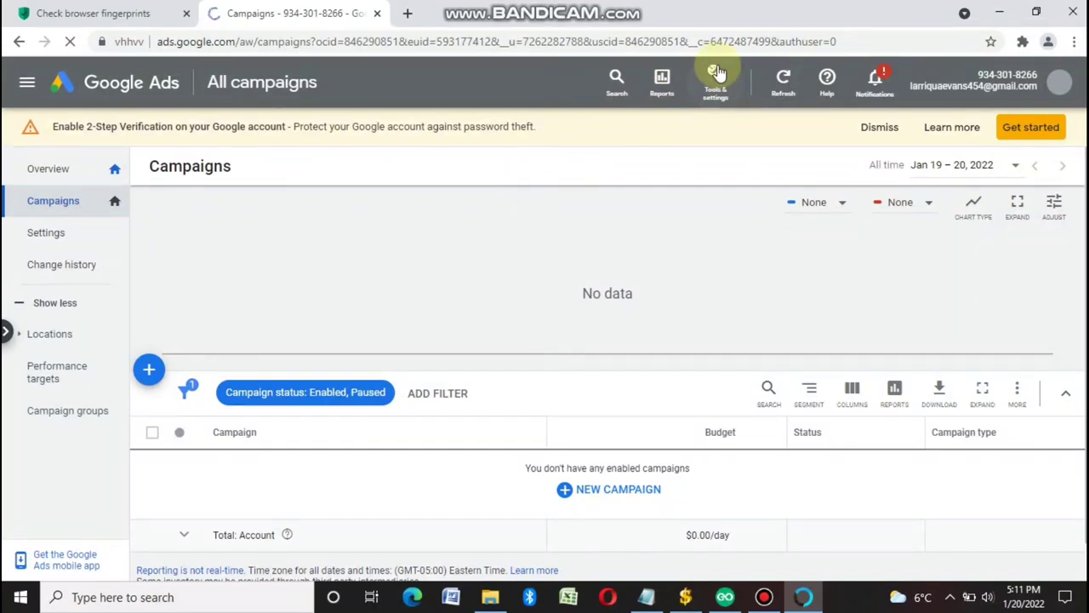
pyautogui.click(764, 597)
pyautogui.click(752, 74)
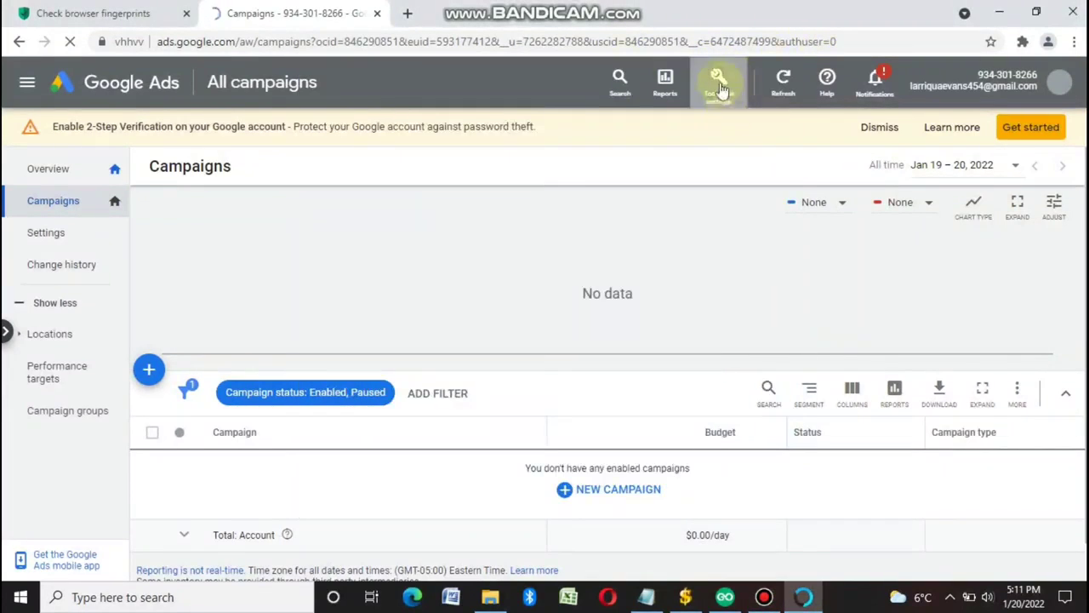
# - Decline saving the password and go to Tools and settings > Billing > Summary
pyautogui.click(981, 271)
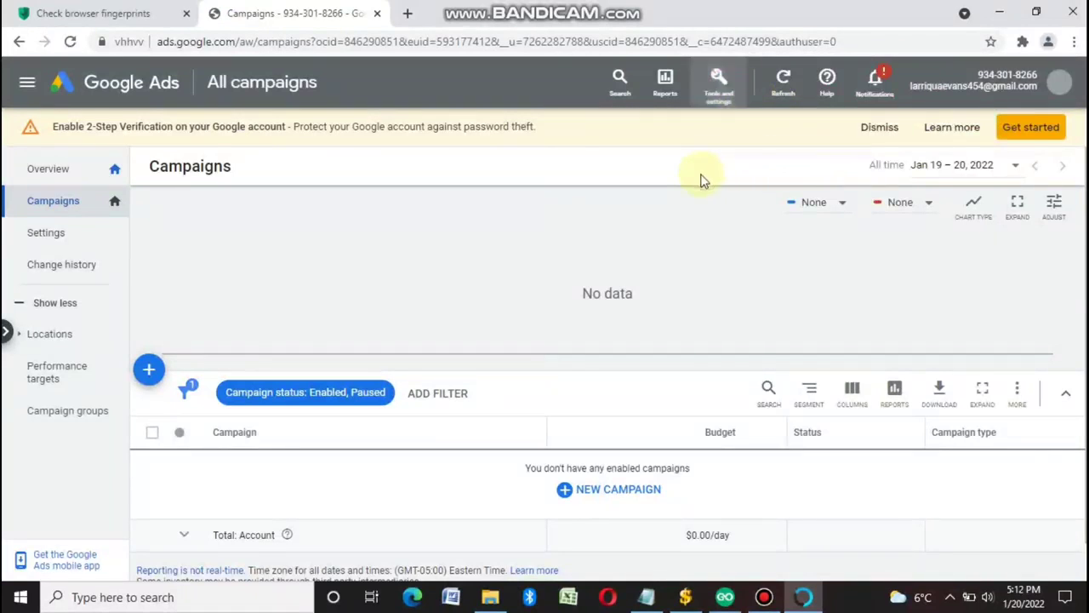
pyautogui.click(719, 81)
pyautogui.click(918, 183)
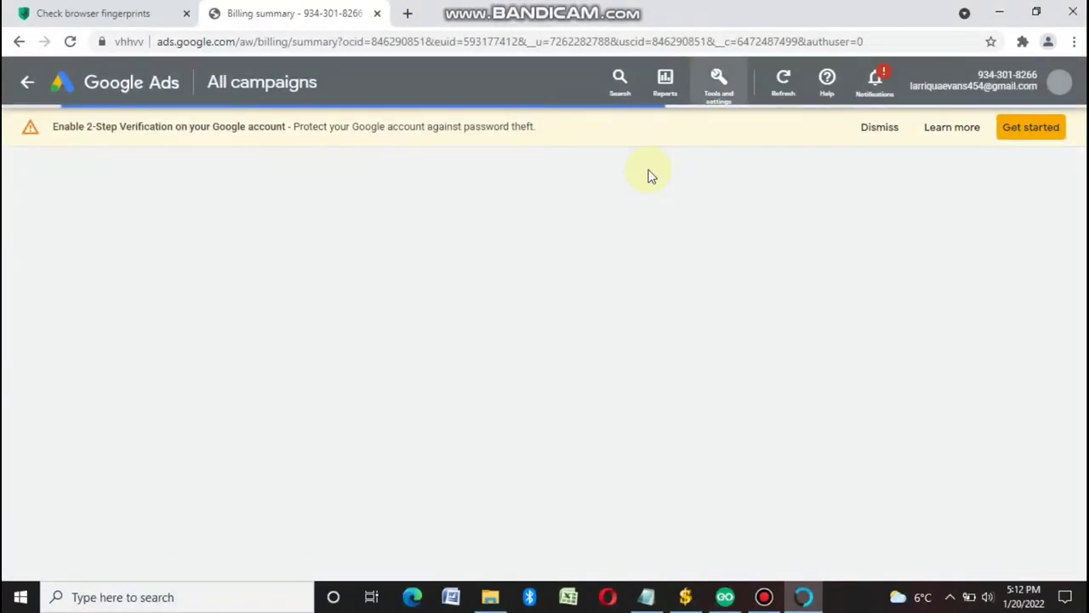
# - Set the billing account type to Individual and choose paying from a bank account
pyautogui.click(763, 597)
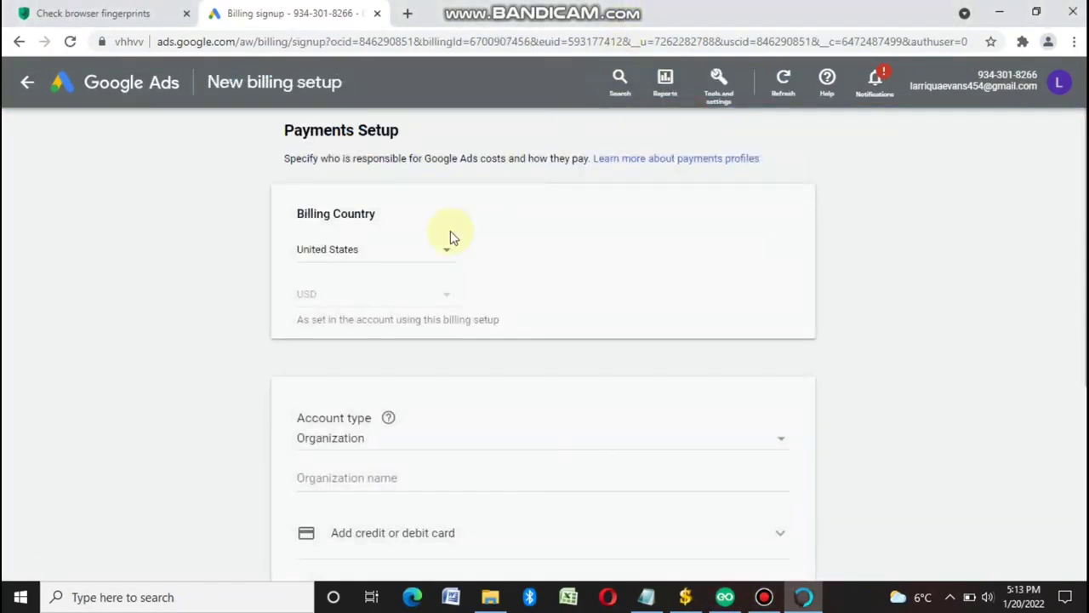
pyautogui.scroll(-2, 425, 255)
pyautogui.click(341, 279)
pyautogui.click(345, 254)
pyautogui.scroll(-2, 400, 281)
pyautogui.click(396, 180)
pyautogui.click(381, 339)
# - Copy the account holder's full name into the bank account name field
pyautogui.scroll(-6, 404, 332)
pyautogui.tripleClick(355, 278)
pyautogui.rightClick(357, 281)
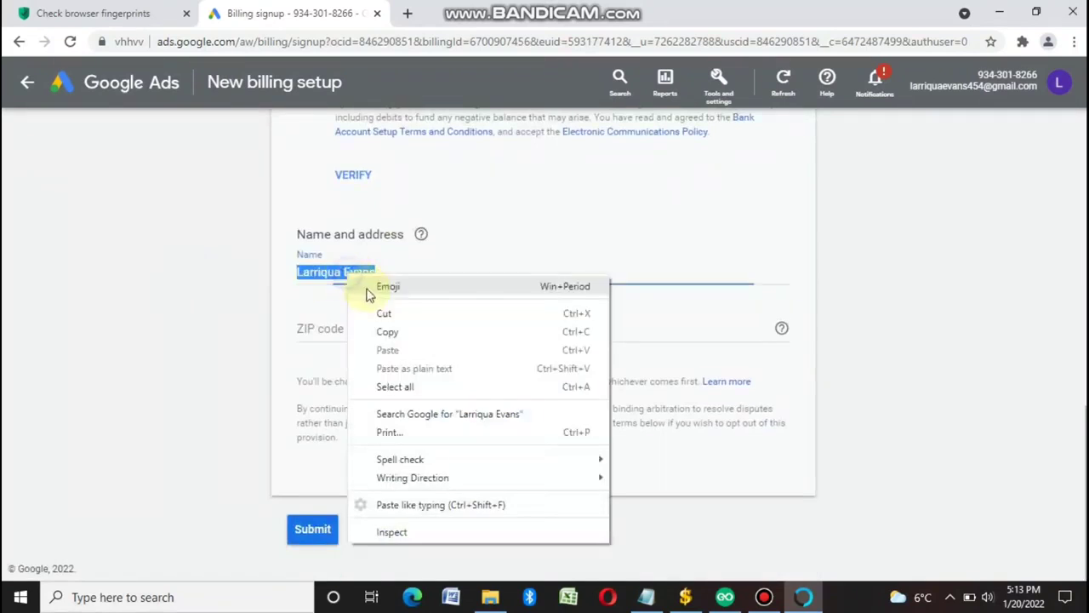
pyautogui.click(355, 332)
pyautogui.scroll(5, 374, 332)
pyautogui.rightClick(358, 244)
pyautogui.click(409, 368)
# - Set the bank account type to Checking and enter the routing and account numbers
pyautogui.click(372, 295)
pyautogui.click(409, 328)
pyautogui.click(411, 364)
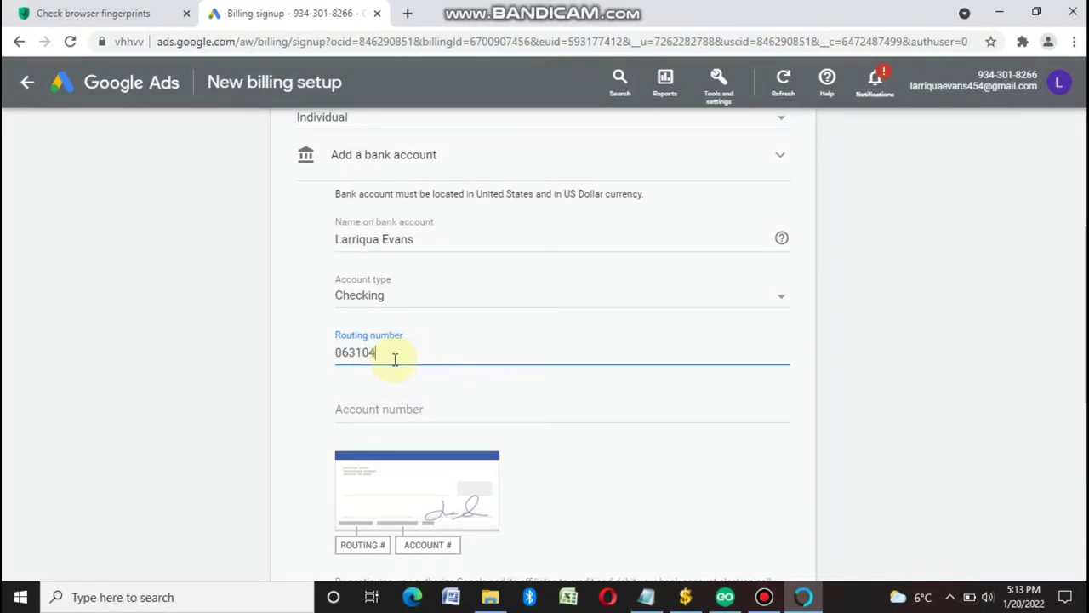
pyautogui.write('063104668')
pyautogui.press('Tab')
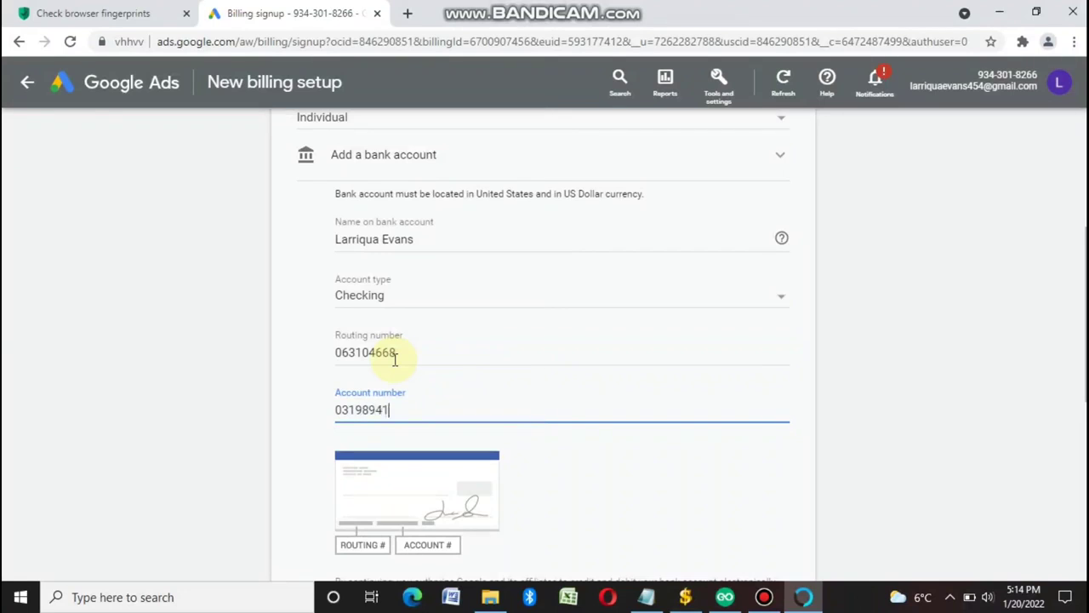
pyautogui.scroll(-3, 408, 375)
# - Start instant verification by bank login and enter the online banking ID and password
pyautogui.click(377, 419)
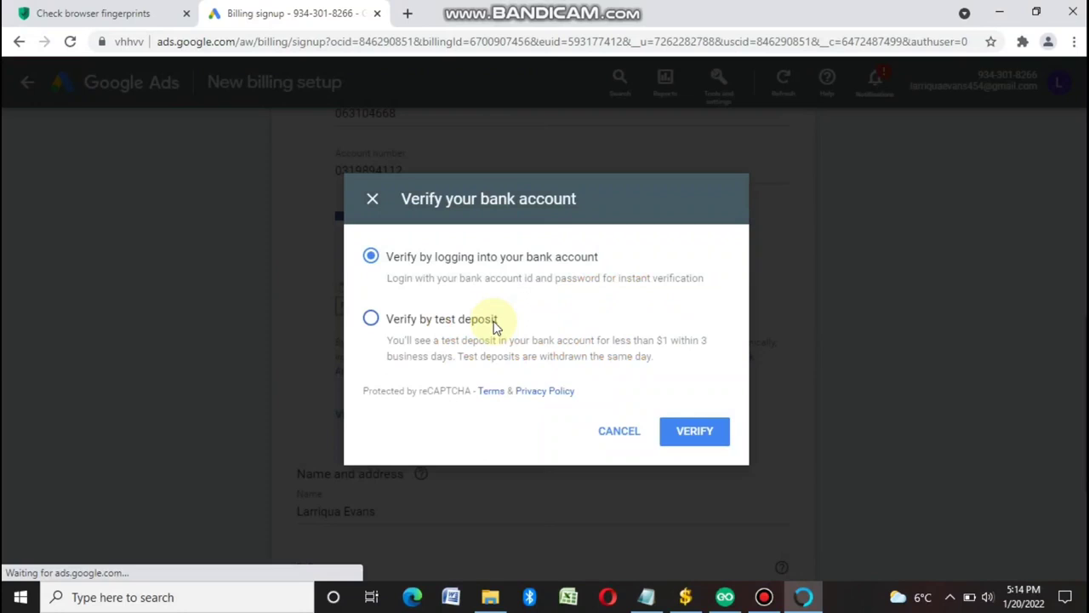
pyautogui.moveTo(388, 278); pyautogui.dragTo(659, 279)
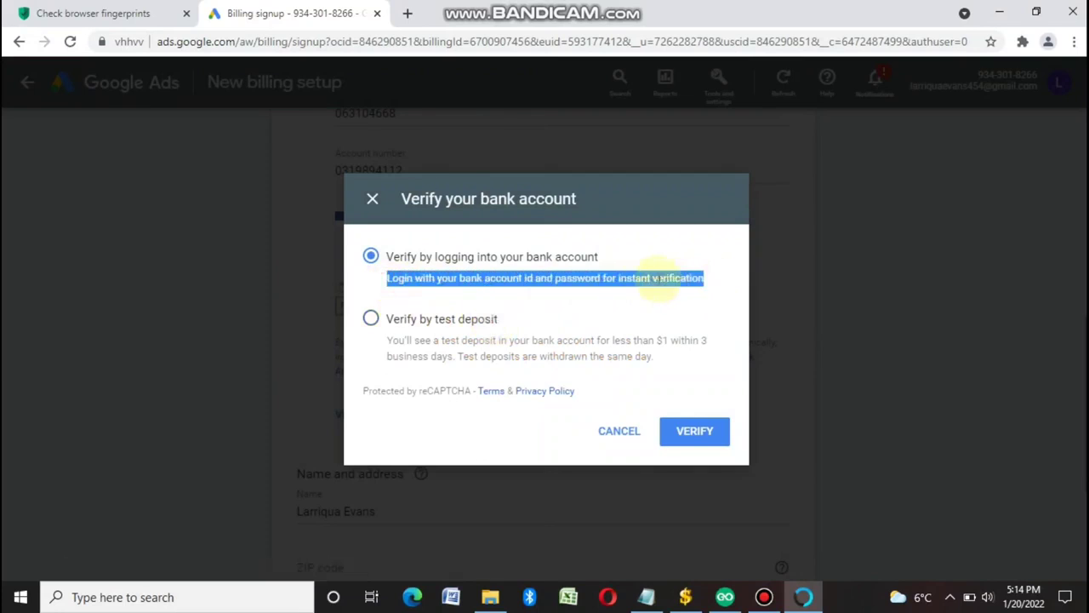
pyautogui.click(695, 430)
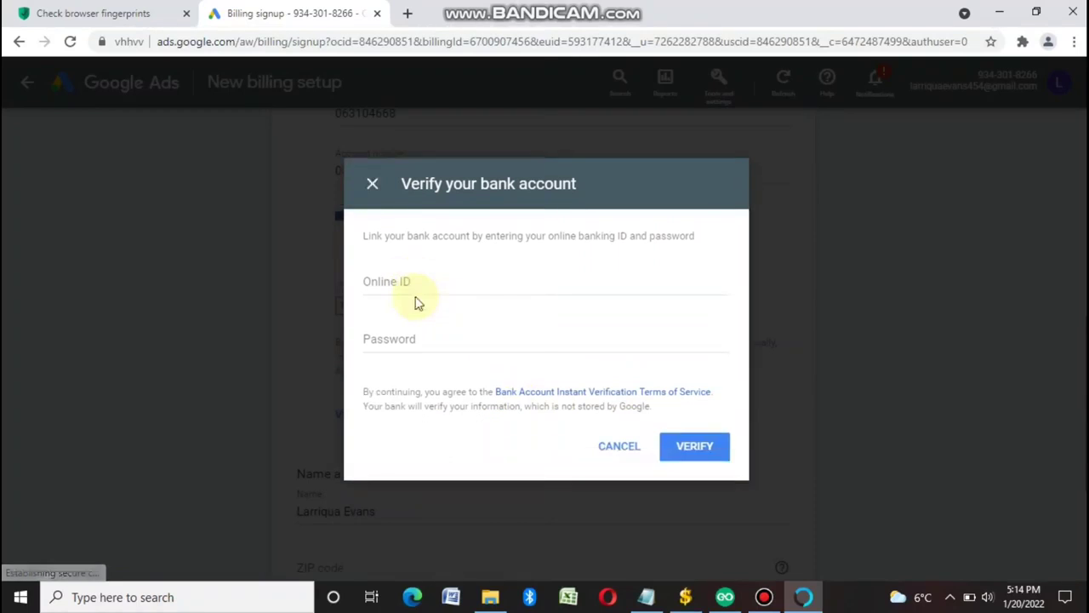
pyautogui.click(418, 282)
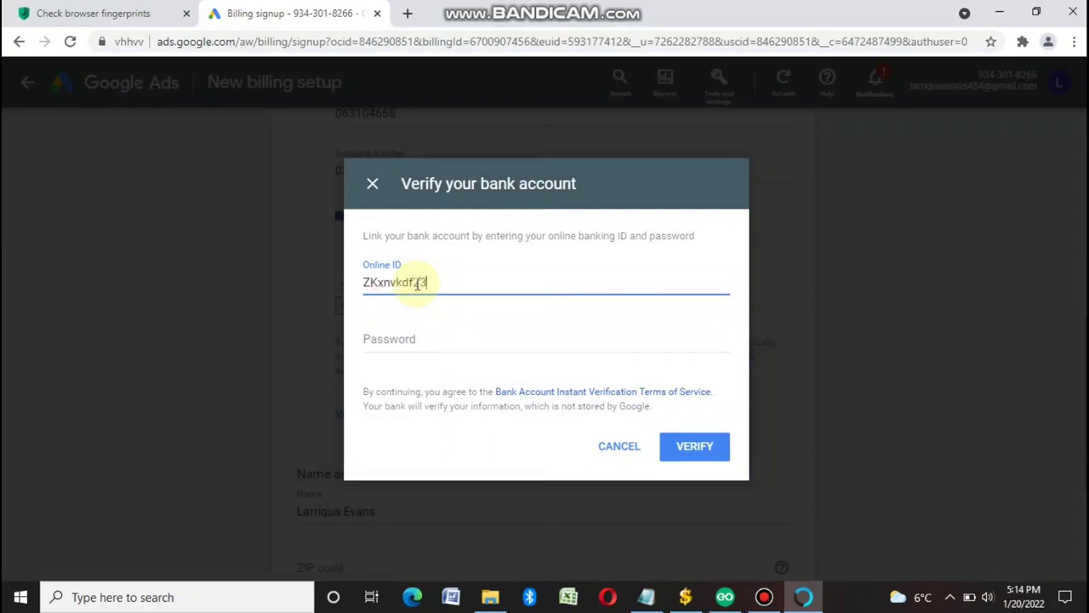
pyautogui.press('Tab')
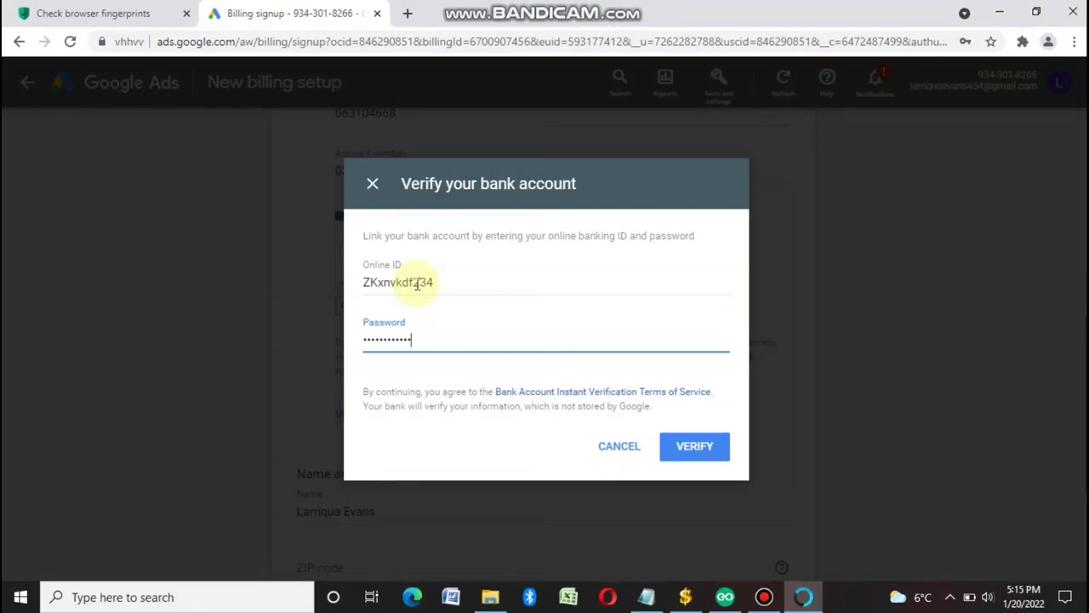
# - Submit the banking credentials, decline saving the password, and confirm 'Account verified!'
pyautogui.click(701, 446)
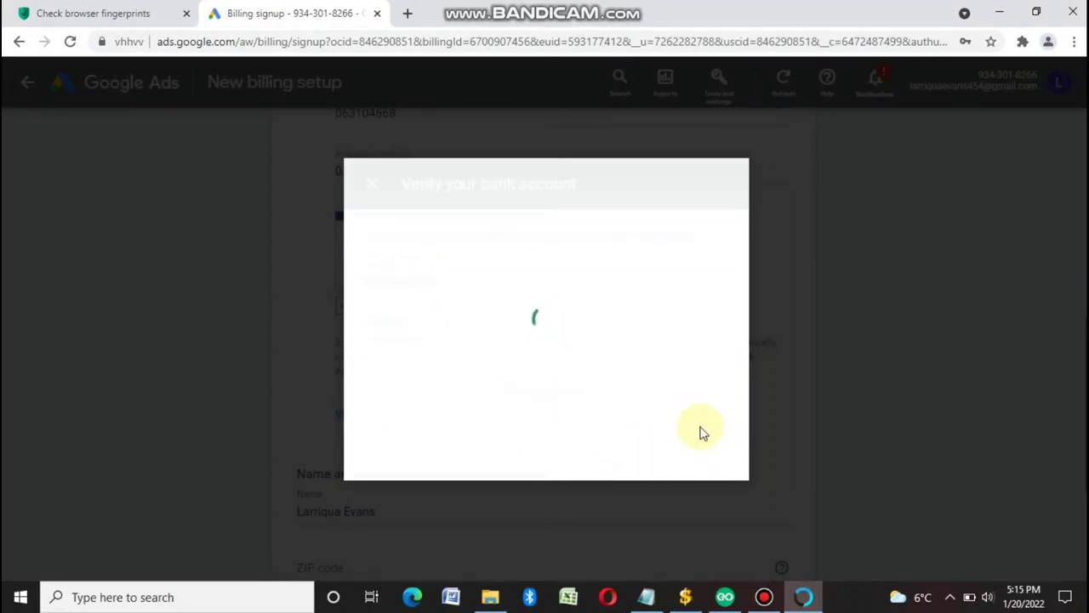
pyautogui.click(765, 597)
pyautogui.click(765, 597)
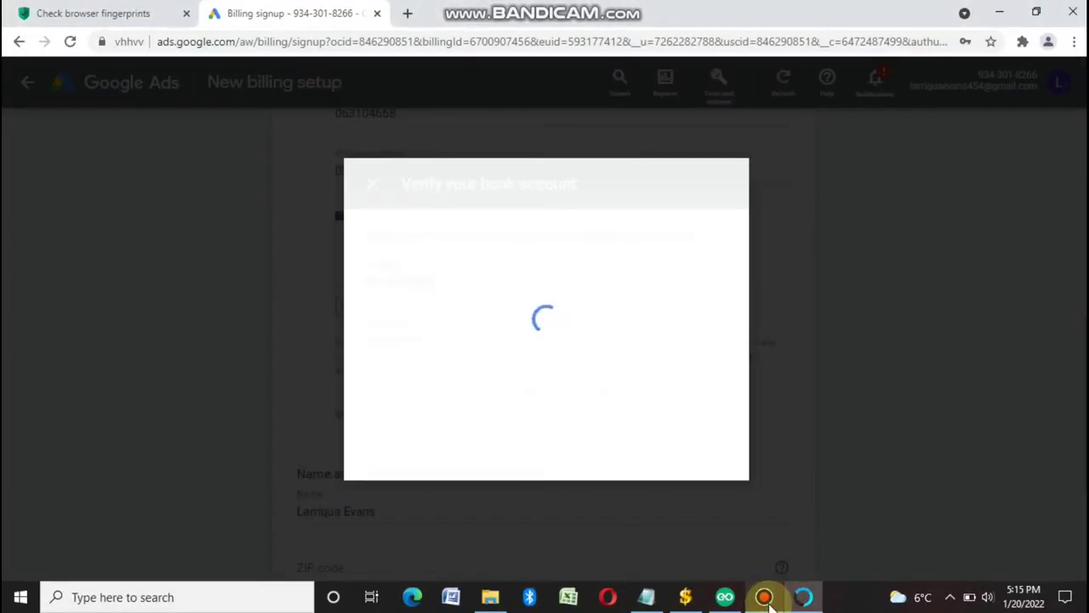
pyautogui.click(765, 597)
pyautogui.click(672, 85)
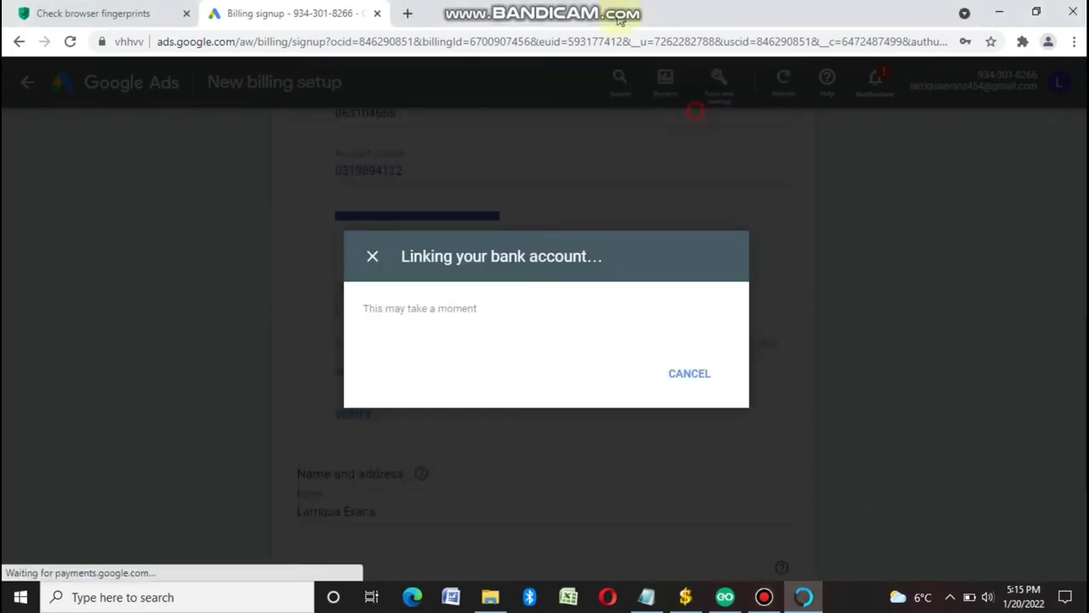
pyautogui.click(992, 66)
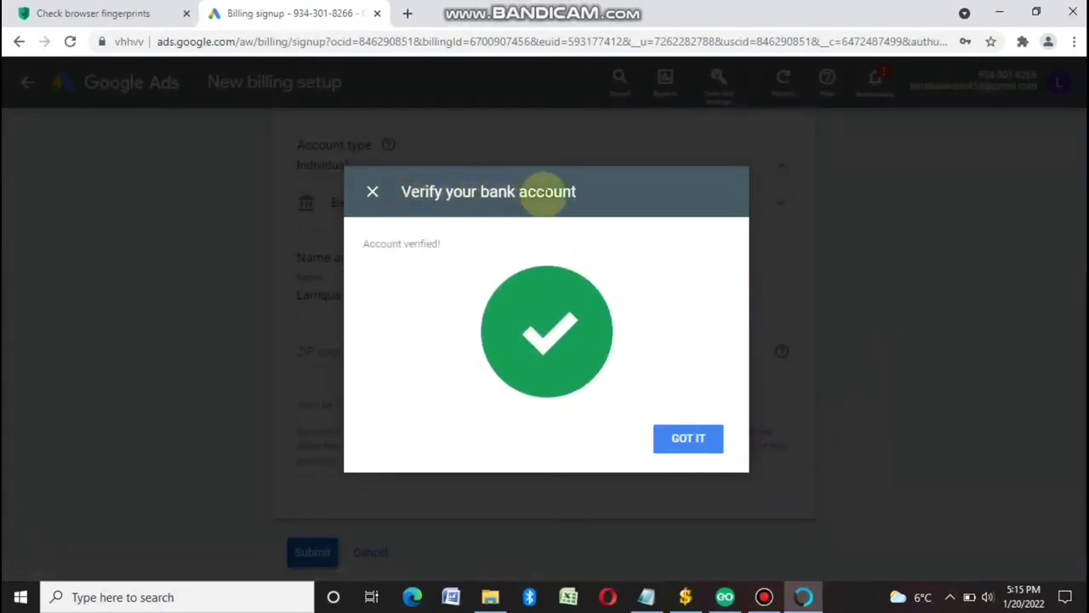
pyautogui.moveTo(462, 239); pyautogui.dragTo(348, 256)
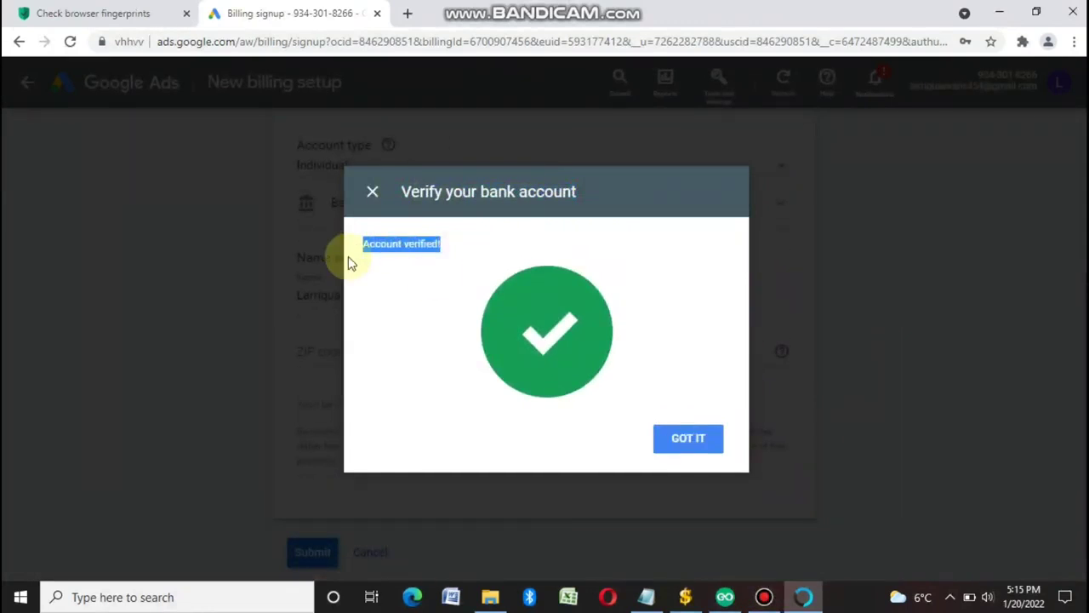
# - Close the verification confirmation and find the Location details on the iphey.com tab
pyautogui.click(698, 440)
pyautogui.click(352, 349)
pyautogui.scroll(2, 362, 360)
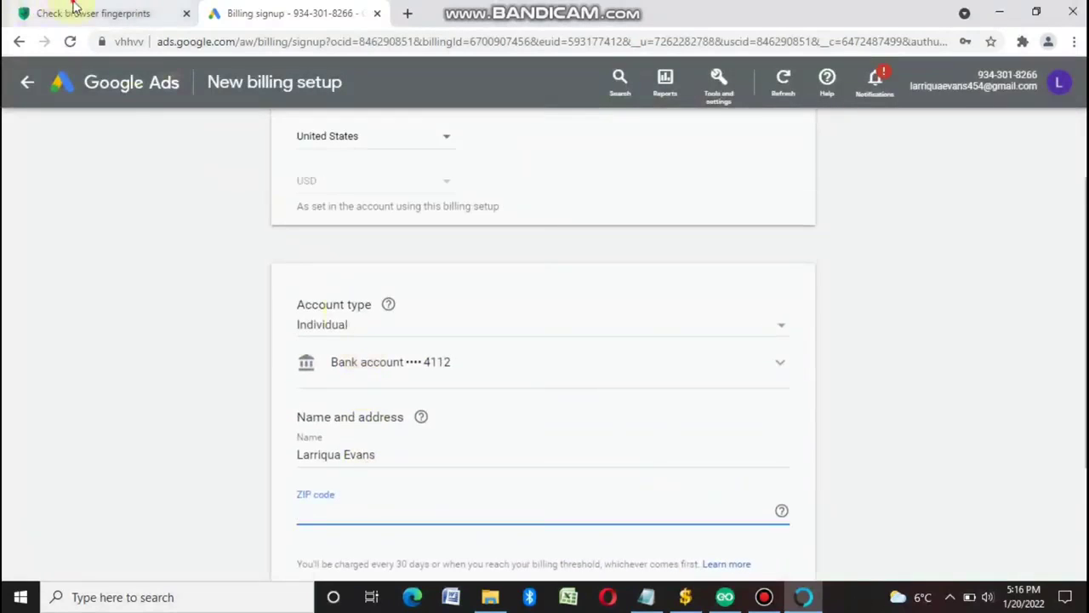
pyautogui.click(97, 13)
pyautogui.scroll(-15, 320, 268)
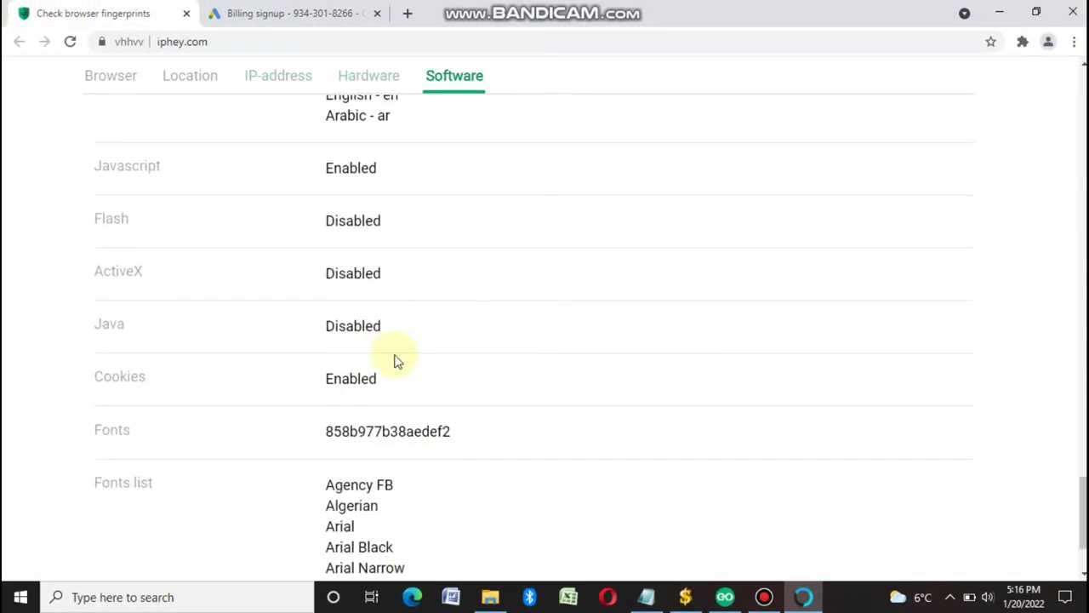
pyautogui.scroll(14, 397, 354)
pyautogui.scroll(-6, 402, 374)
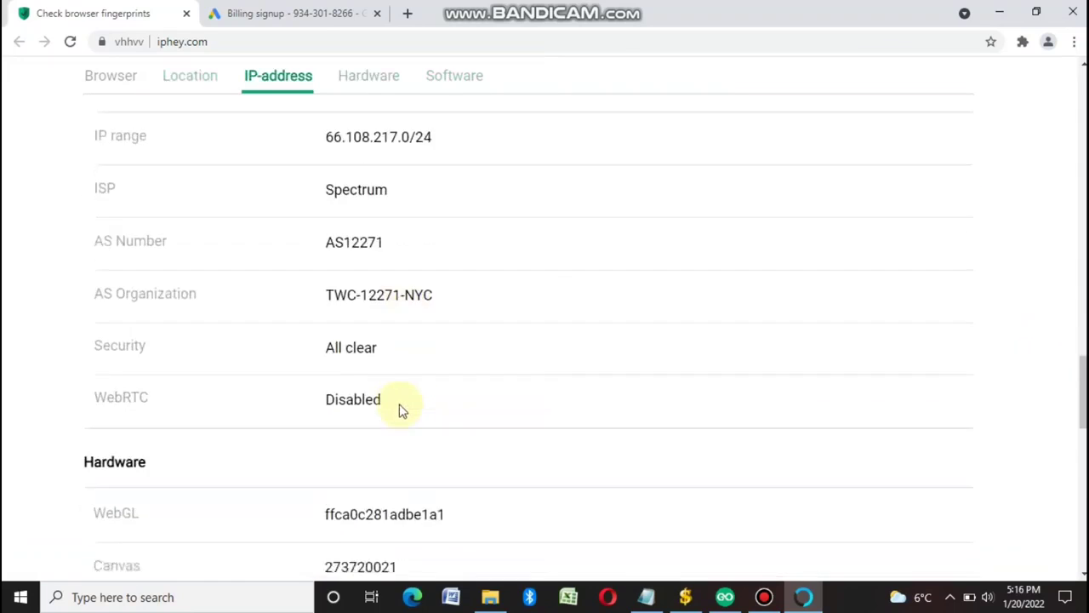
pyautogui.scroll(12, 405, 411)
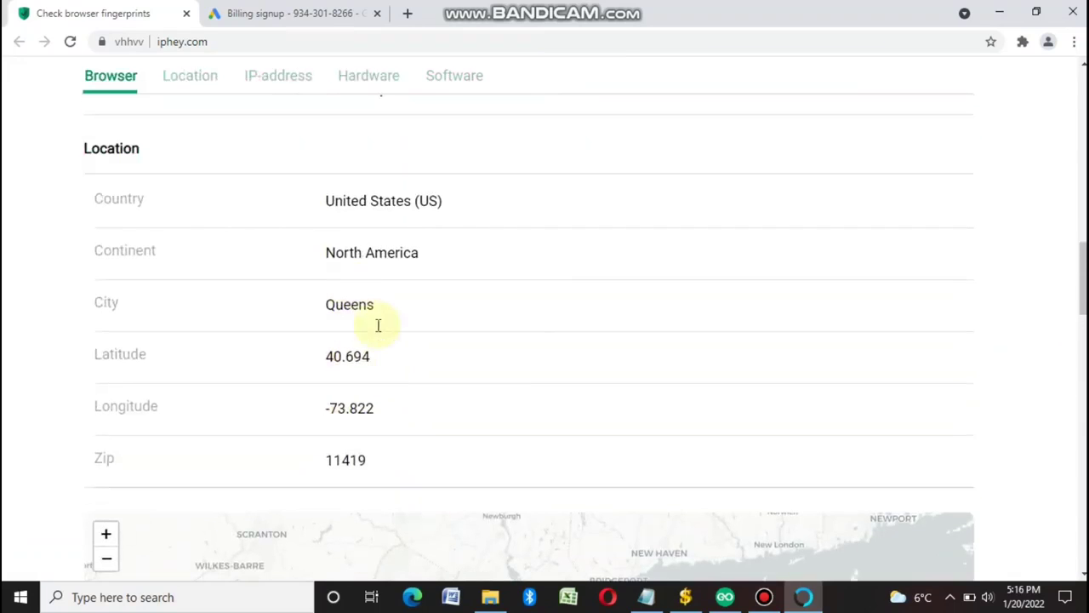
# - Copy ZIP code 11419 from iphey.com and paste it into the billing ZIP code field
pyautogui.moveTo(382, 460); pyautogui.dragTo(317, 461)
pyautogui.rightClick(341, 462)
pyautogui.click(367, 471)
pyautogui.click(343, 9)
pyautogui.rightClick(352, 505)
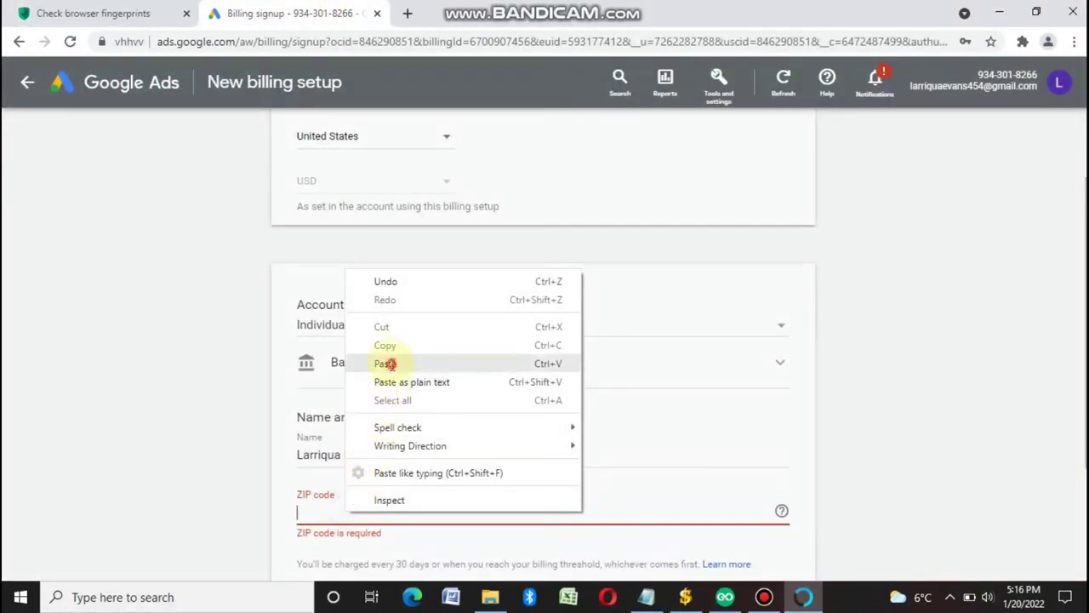
pyautogui.click(380, 363)
pyautogui.scroll(-2, 627, 474)
pyautogui.scroll(4, 567, 462)
pyautogui.scroll(-4, 577, 467)
# - Submit the billing setup and check the checking account under How you pay
pyautogui.click(313, 528)
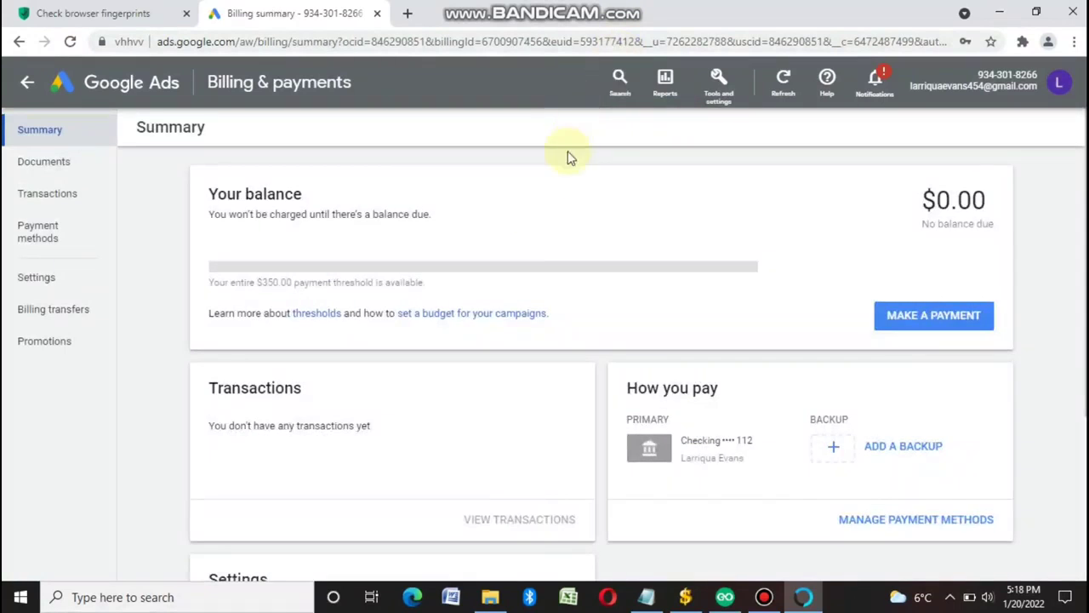
pyautogui.scroll(-2, 544, 212)
pyautogui.scroll(2, 445, 275)
pyautogui.moveTo(208, 282); pyautogui.dragTo(645, 294)
pyautogui.click(645, 294)
pyautogui.scroll(-2, 658, 414)
pyautogui.moveTo(763, 304); pyautogui.dragTo(662, 228)
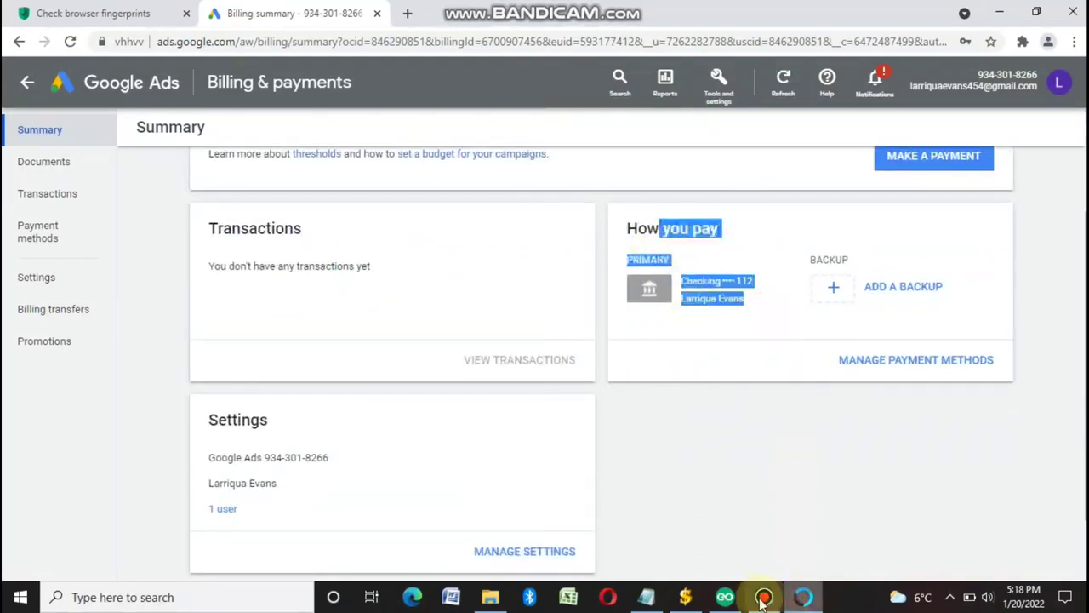
# - Replace the Notepad note text with 'now creat campaing'
pyautogui.click(646, 596)
pyautogui.moveTo(770, 498); pyautogui.dragTo(7, 7)
pyautogui.write('now creat  campaing')
# - Fix the 'campaign' typo and add 'after 24 hours with 10$ daily budget' to the note
pyautogui.press('BackSpace')
pyautogui.press('BackSpace')
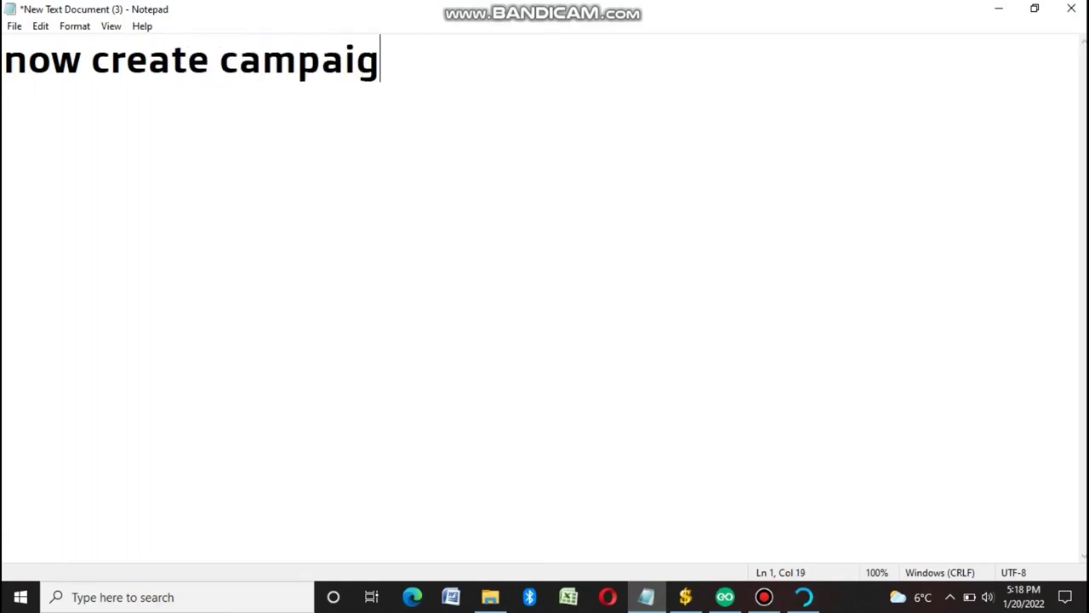
pyautogui.write('aftrer')
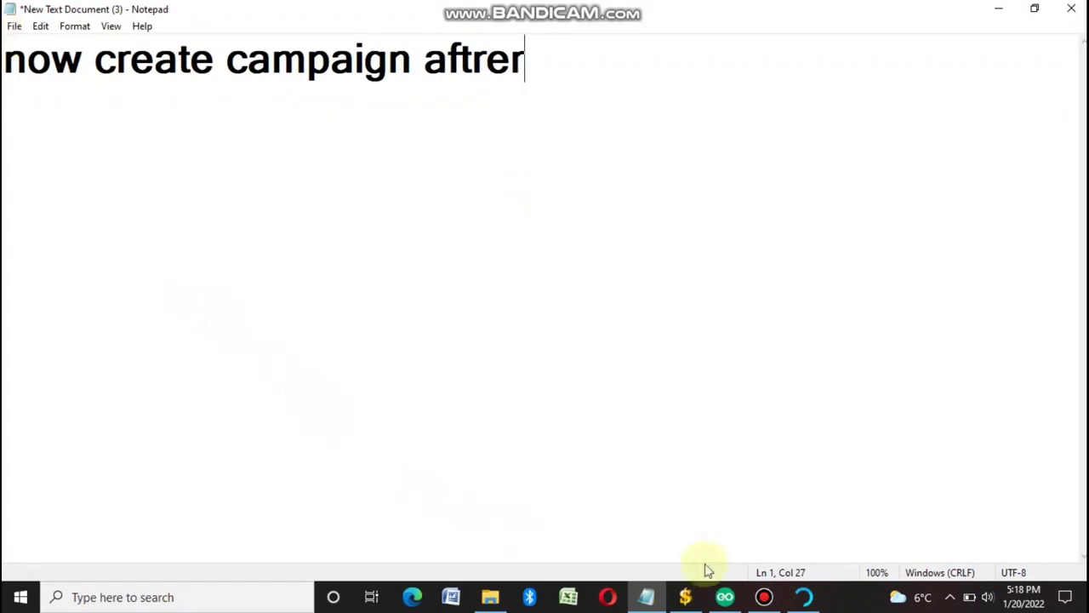
pyautogui.click(765, 596)
pyautogui.click(697, 119)
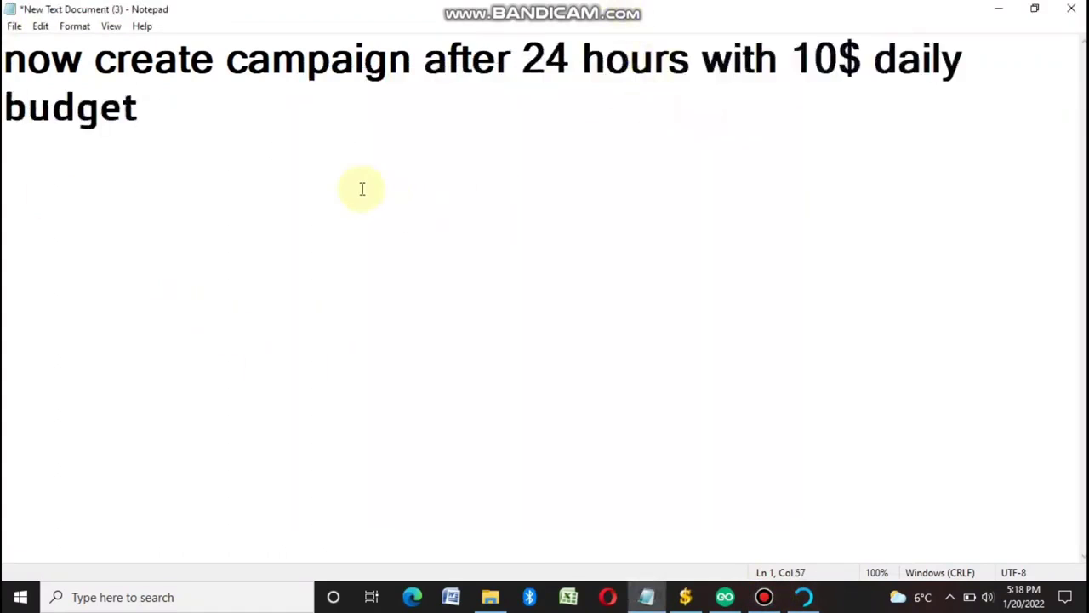
pyautogui.hotkey('ctrl', 'a')
pyautogui.click(449, 226)
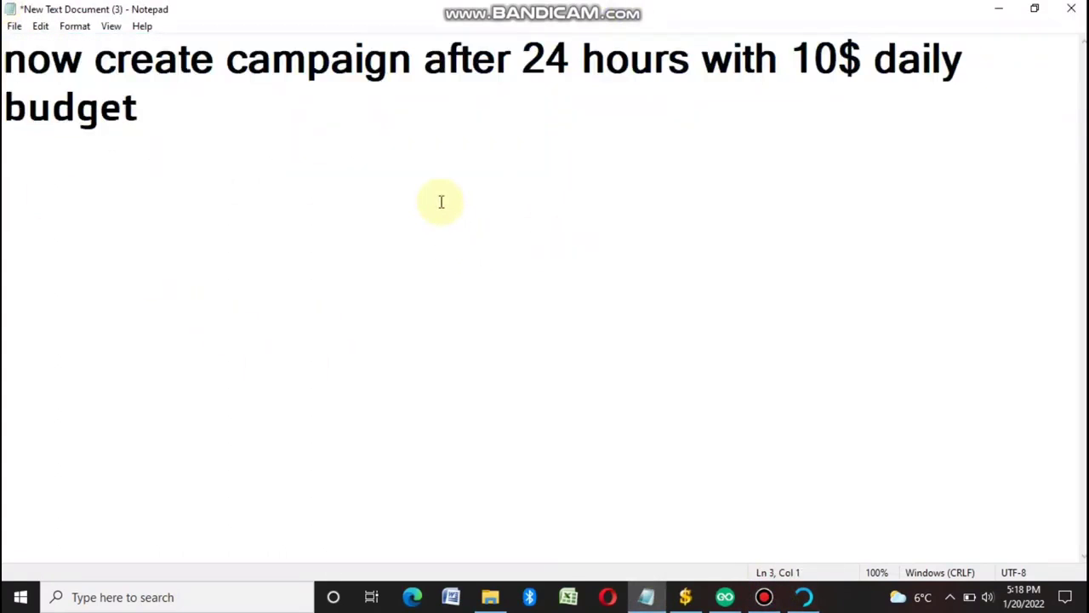